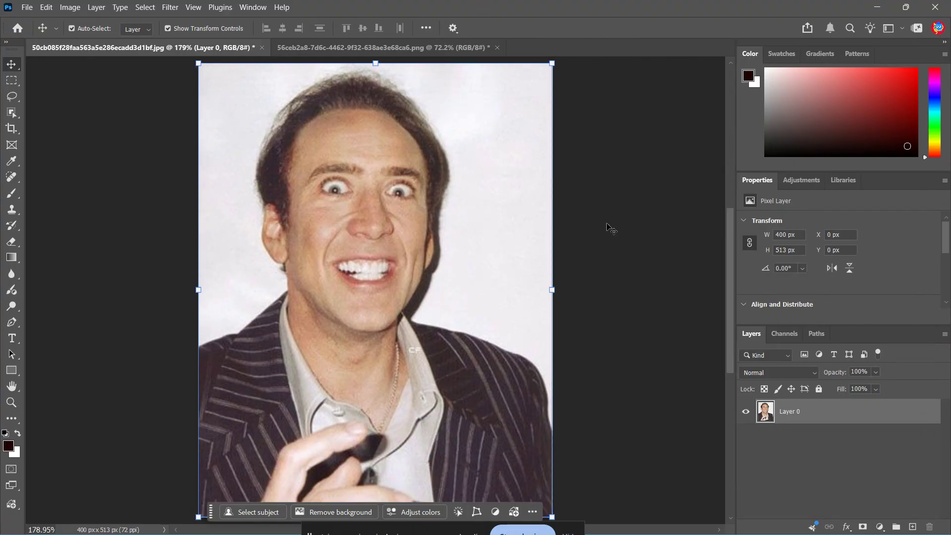
# - Duplicate the portrait layer and outline the face from above the eyebrows to the chin with a freehand lasso selection
pyautogui.hotkey('ctrl', 'j')
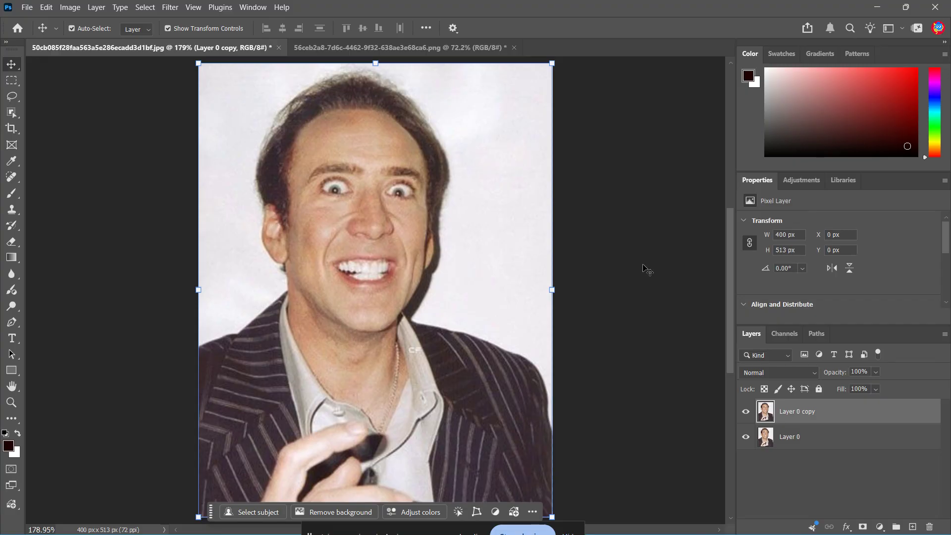
pyautogui.scroll(4, 388, 177)
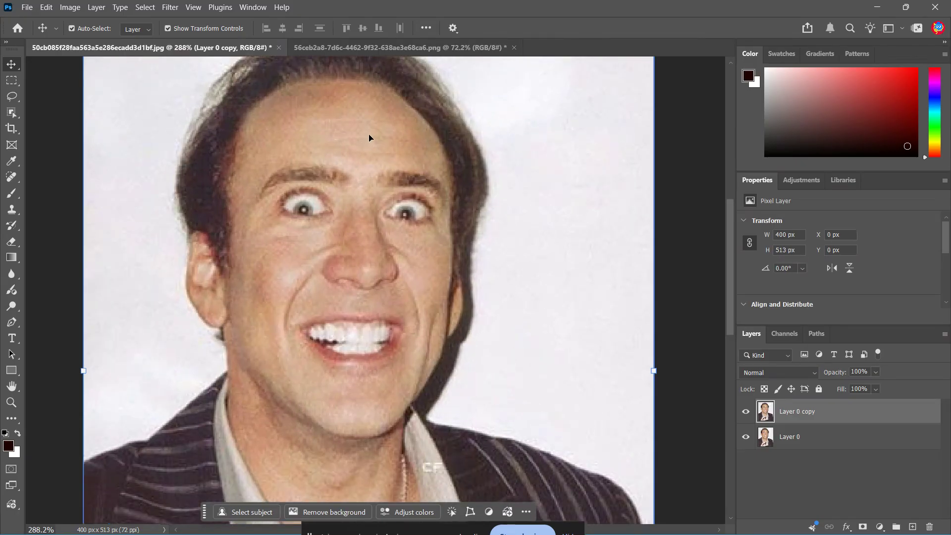
pyautogui.click(11, 101)
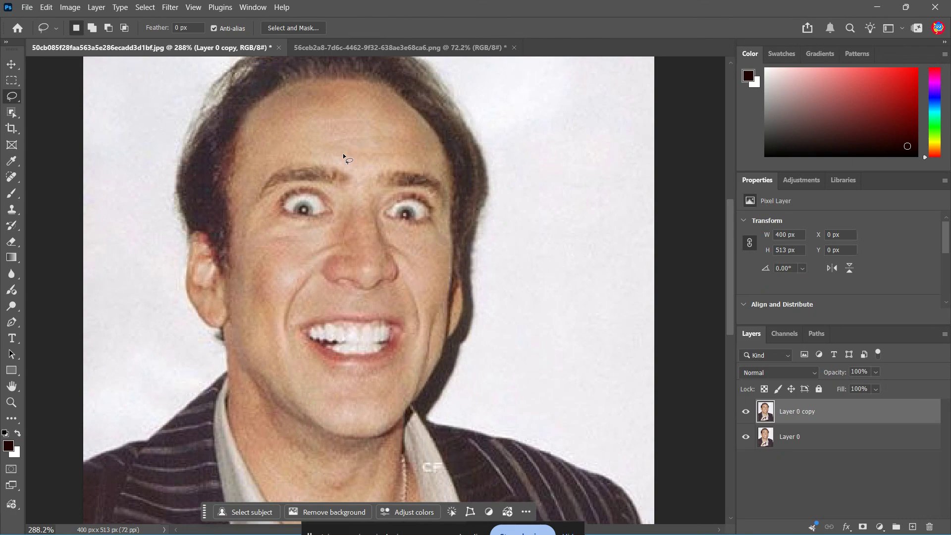
pyautogui.moveTo(341, 148); pyautogui.dragTo(289, 157)
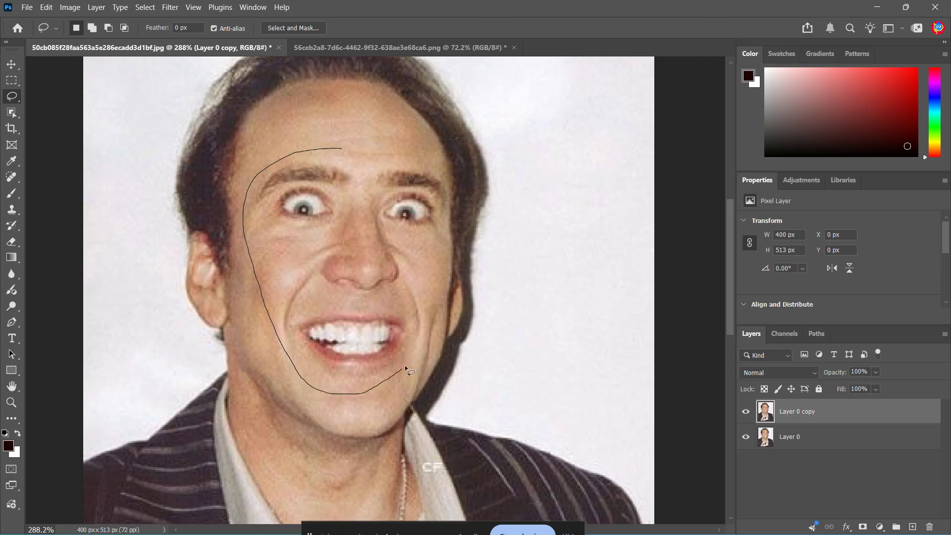
pyautogui.moveTo(446, 262)
pyautogui.mouseDown()
pyautogui.moveTo(441, 171)
pyautogui.moveTo(404, 153)
pyautogui.moveTo(337, 150)
pyautogui.mouseUp()
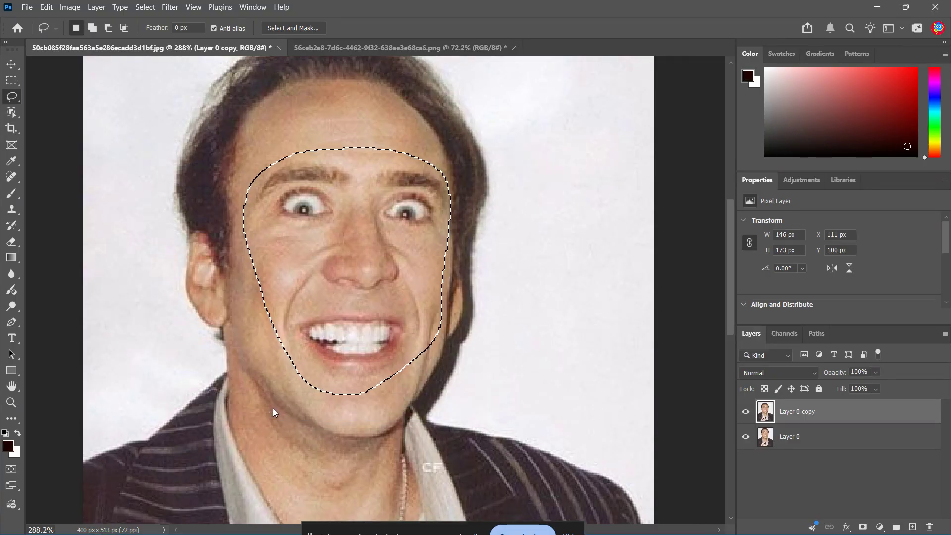
# - Generate a Firefly fill in the selected face area with the prompt "white male with mustache with a psycho expression"
pyautogui.click(274, 410)
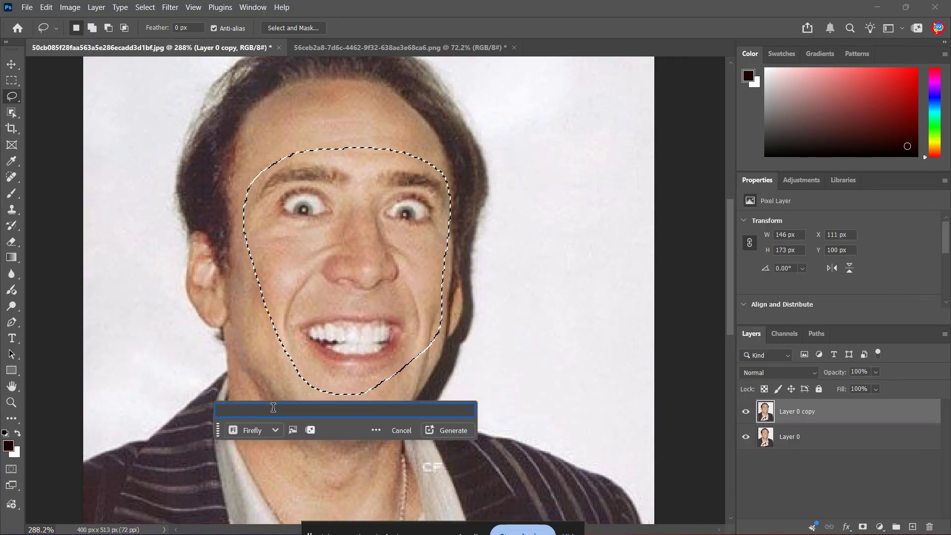
pyautogui.write('white male with ')
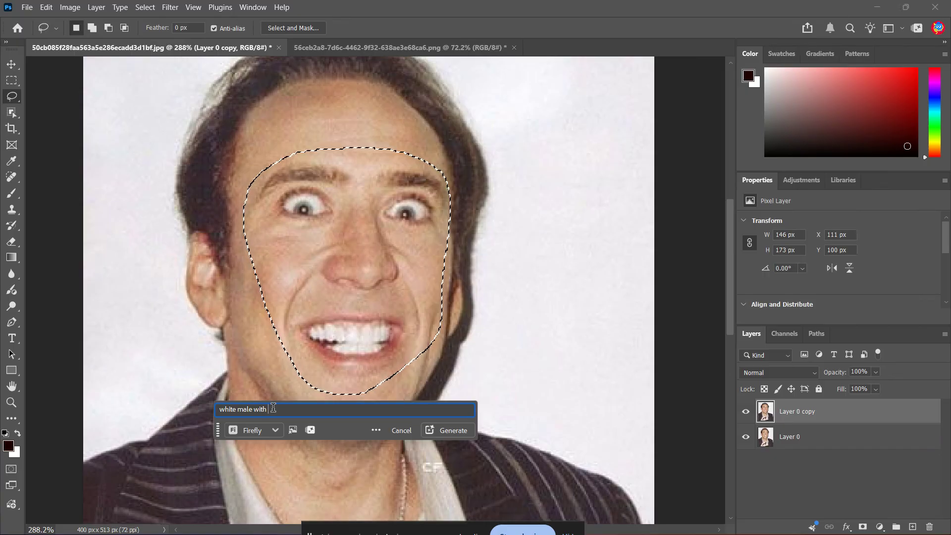
pyautogui.write('mus')
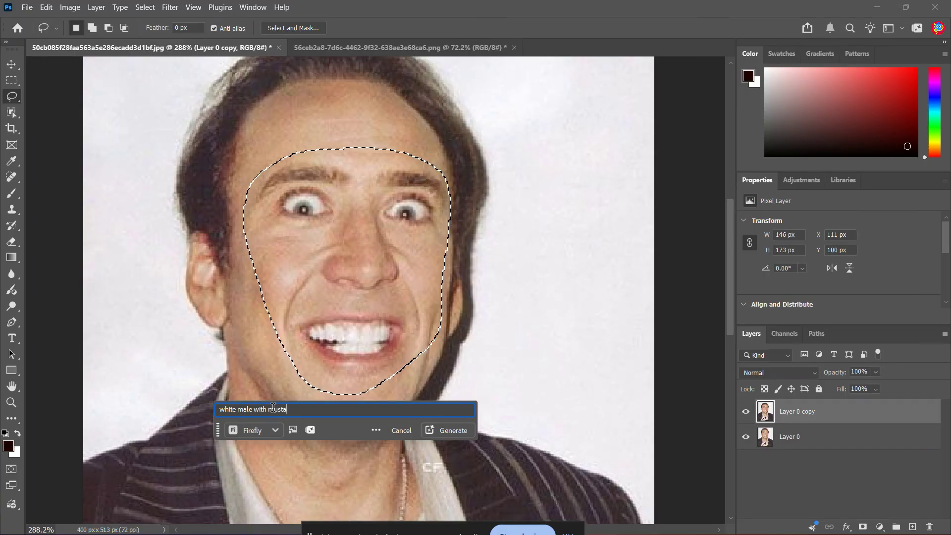
pyautogui.write('tache with a')
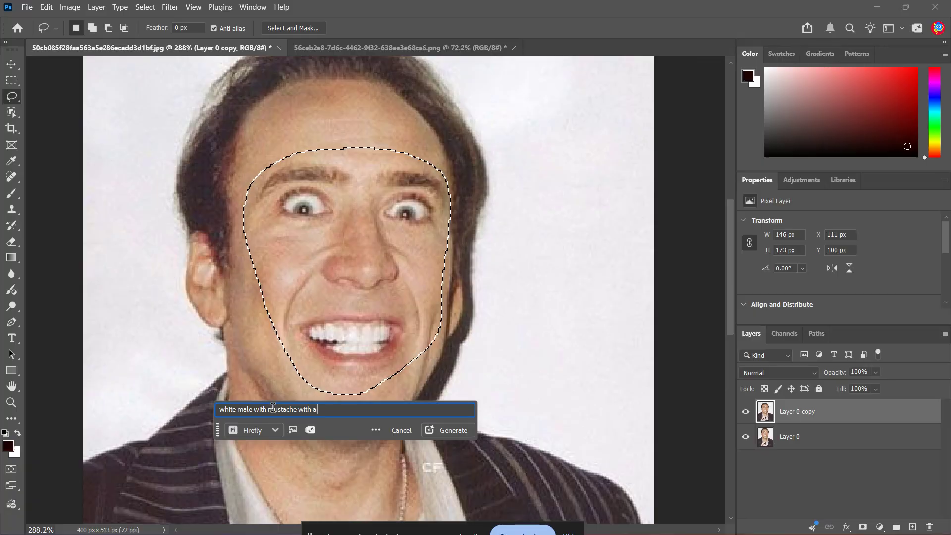
pyautogui.write(' psycho ex')
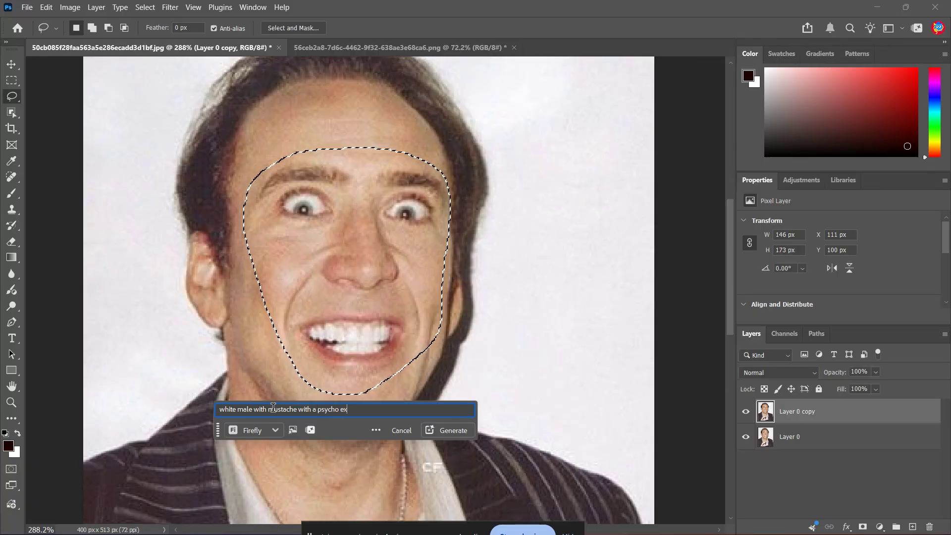
pyautogui.write('pression')
pyautogui.press('Return')
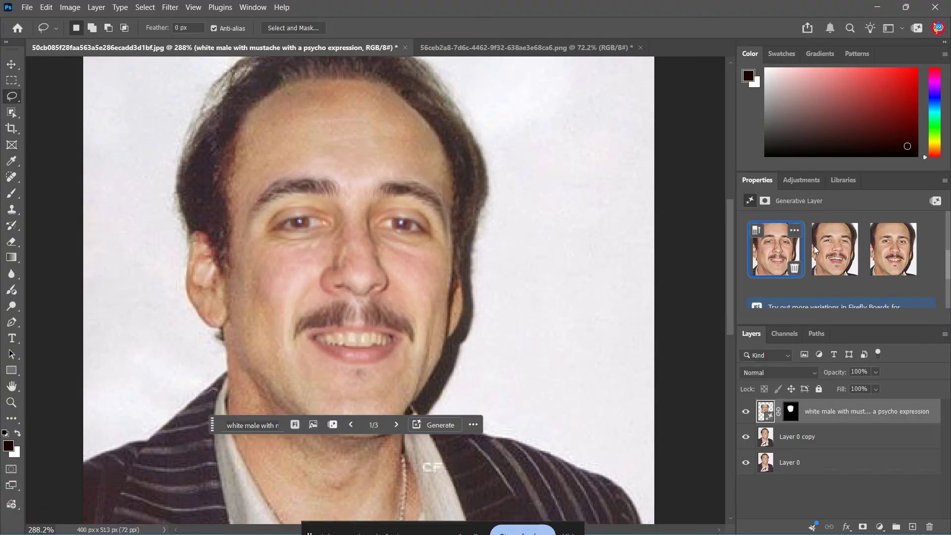
# - Compare the generated face variations on the whole portrait and choose the second one
pyautogui.click(895, 253)
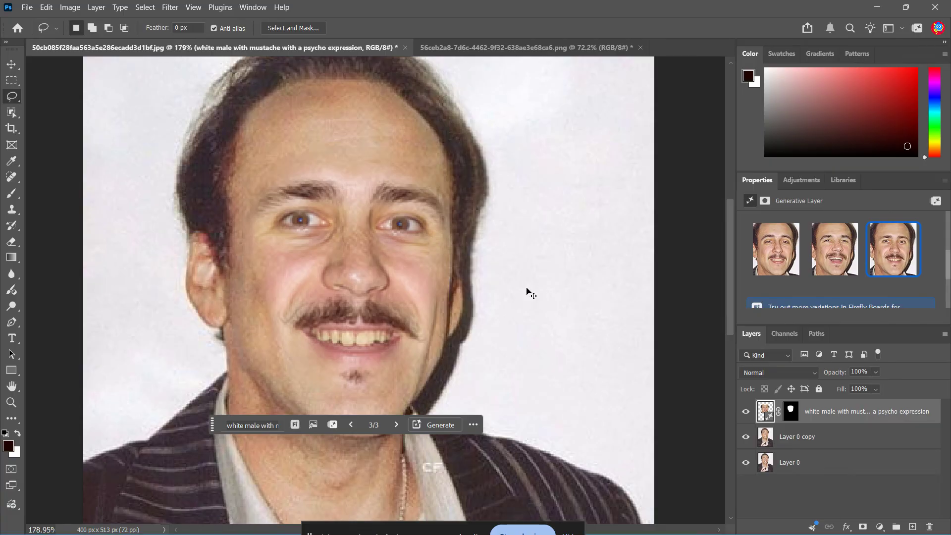
pyautogui.hotkey('ctrl', '0')
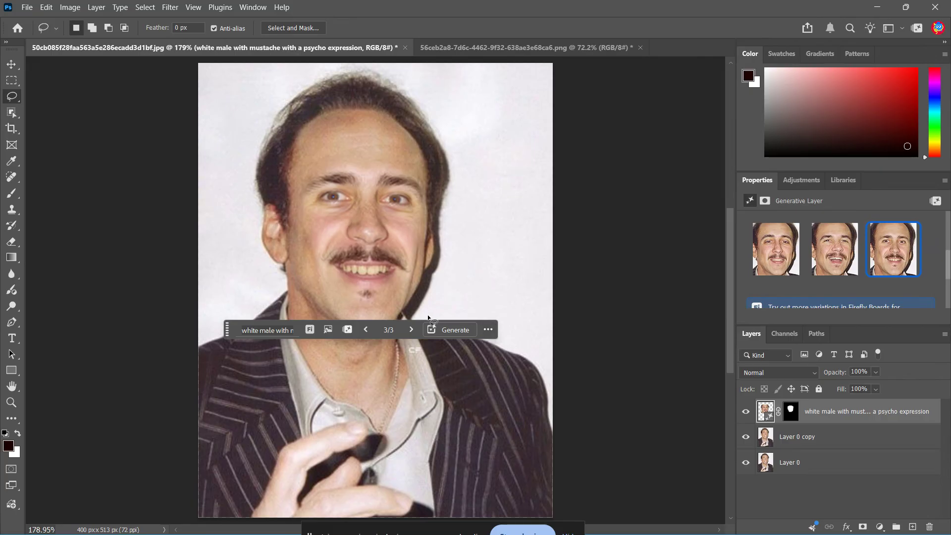
pyautogui.click(284, 329)
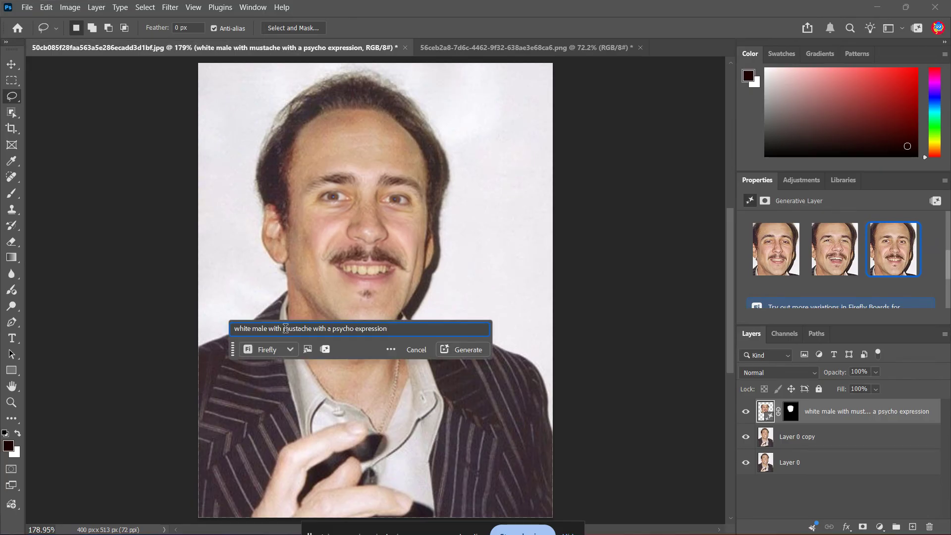
pyautogui.hotkey('ctrl', 'a')
pyautogui.press('BackSpace')
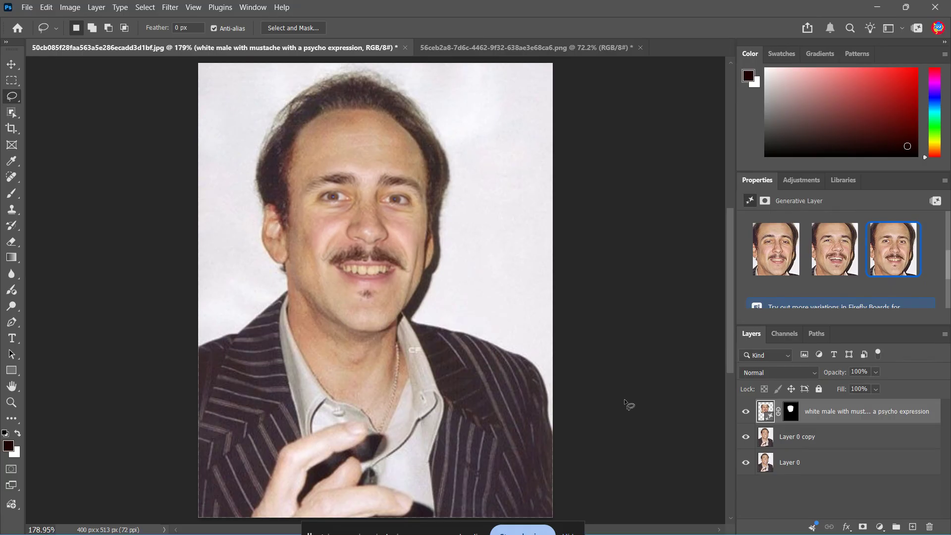
pyautogui.write('v')
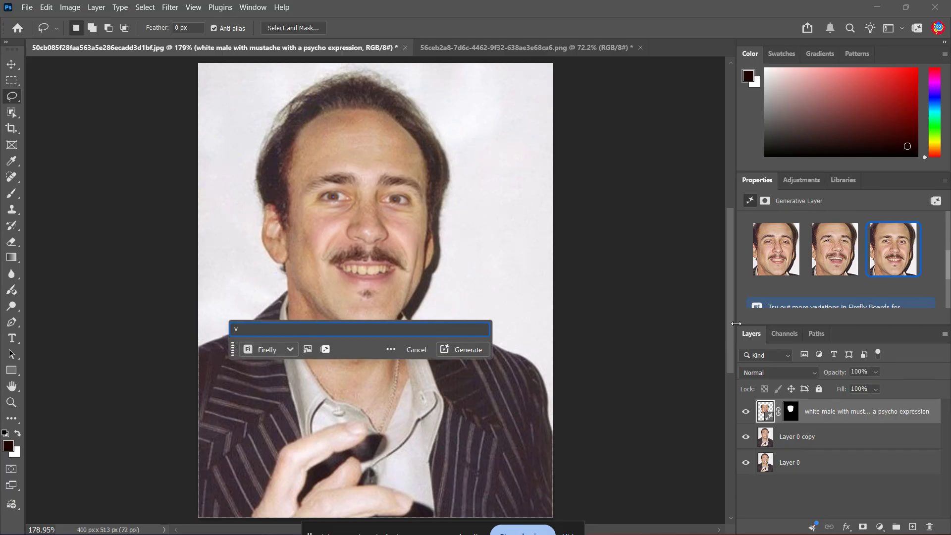
pyautogui.click(774, 267)
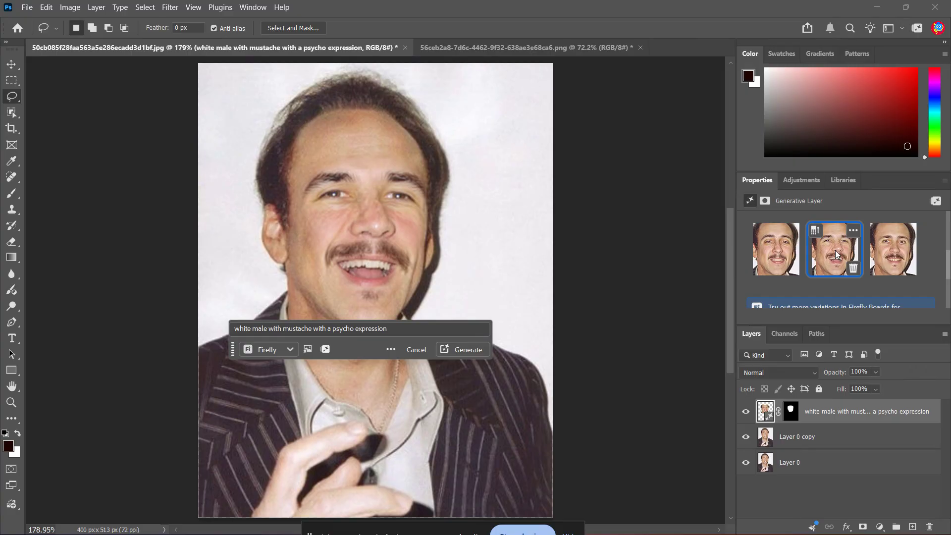
# - Switch to the document with the man in the yellow and blue suit and place 50cb085f28faa563a5e286ecadd3d1bf.jpg as an embedded object
pyautogui.click(460, 54)
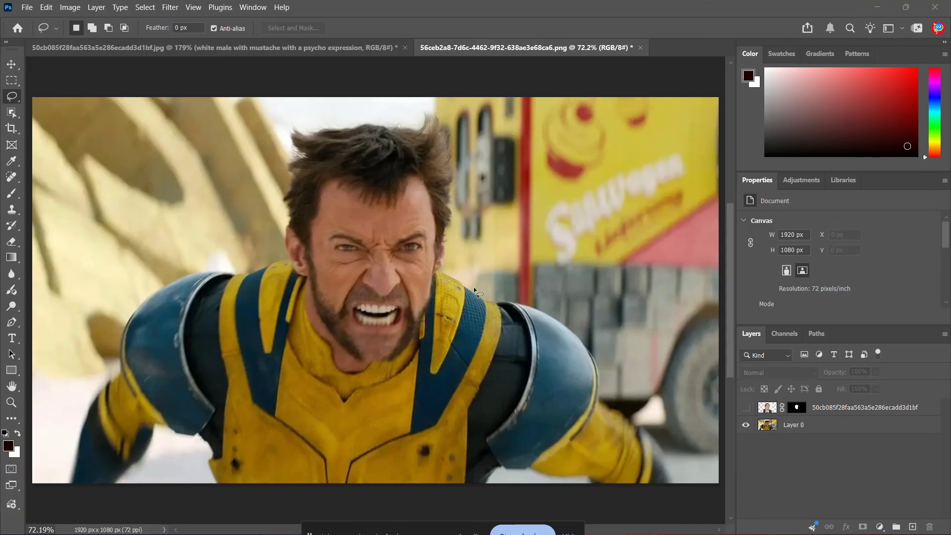
pyautogui.press('v')
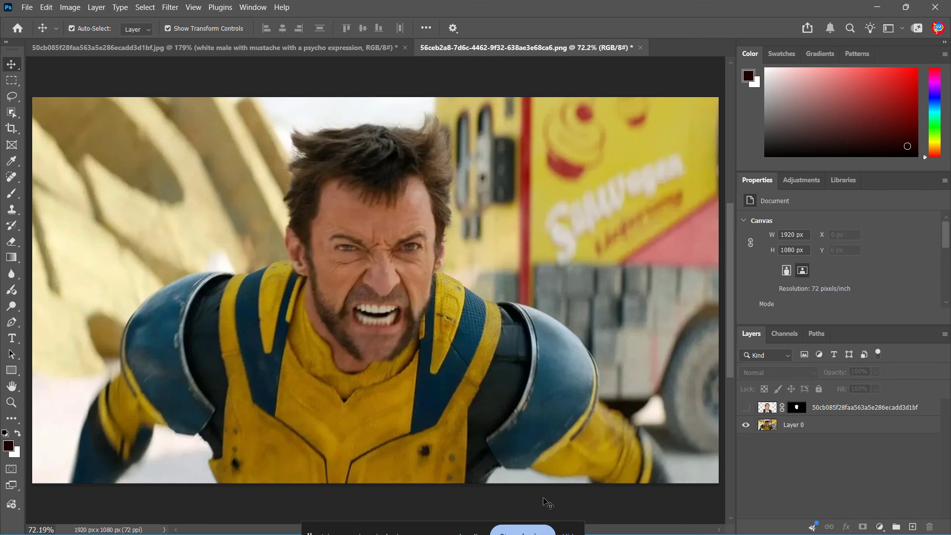
pyautogui.click(27, 8)
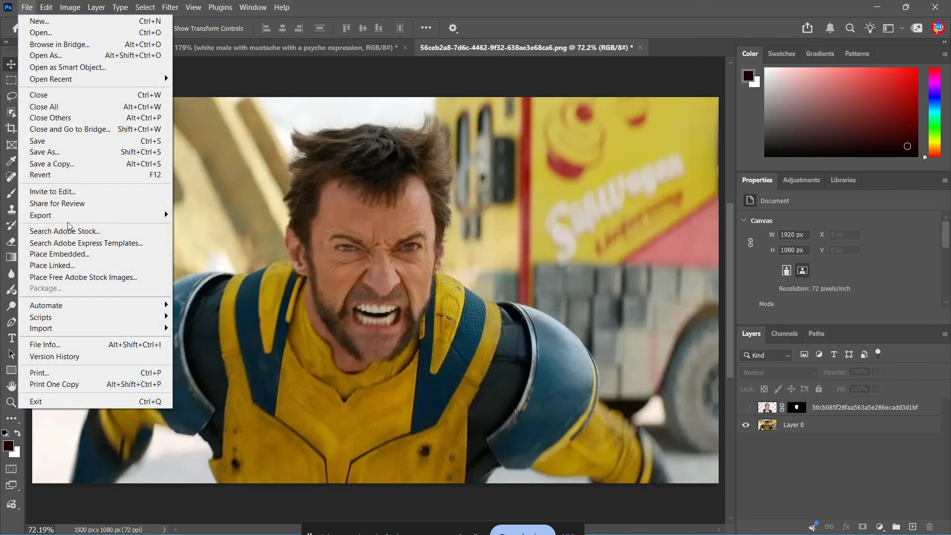
pyautogui.click(55, 253)
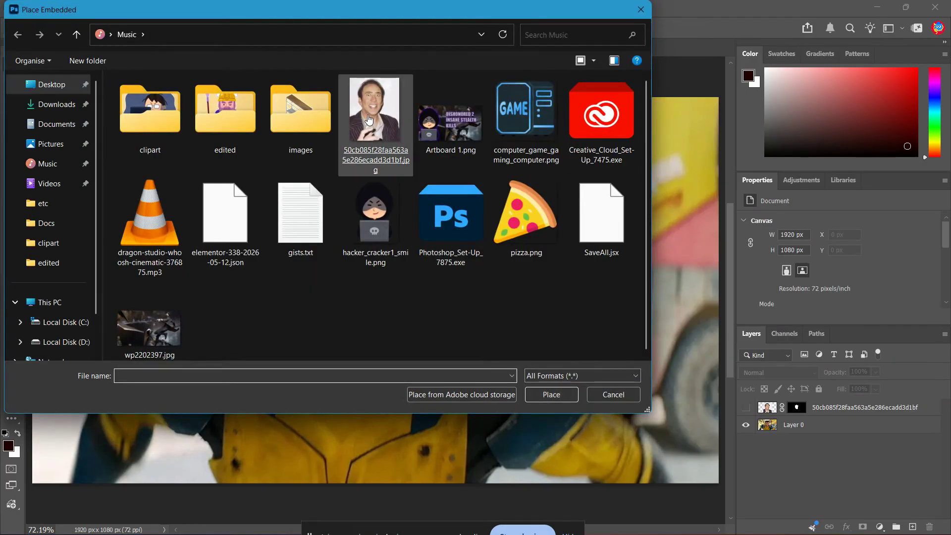
pyautogui.doubleClick(369, 119)
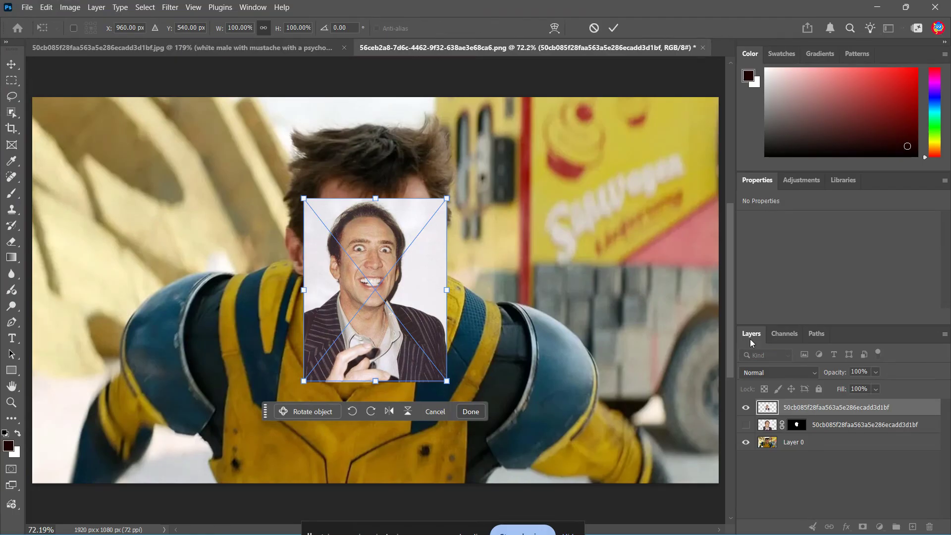
# - Nudge the placed portrait down over the suited man's face and reduce its opacity to 51%
pyautogui.moveTo(362, 287)
pyautogui.mouseDown()
pyautogui.moveTo(471, 323)
pyautogui.moveTo(403, 300)
pyautogui.moveTo(377, 317)
pyautogui.moveTo(369, 299)
pyautogui.mouseUp()
pyautogui.click(875, 372)
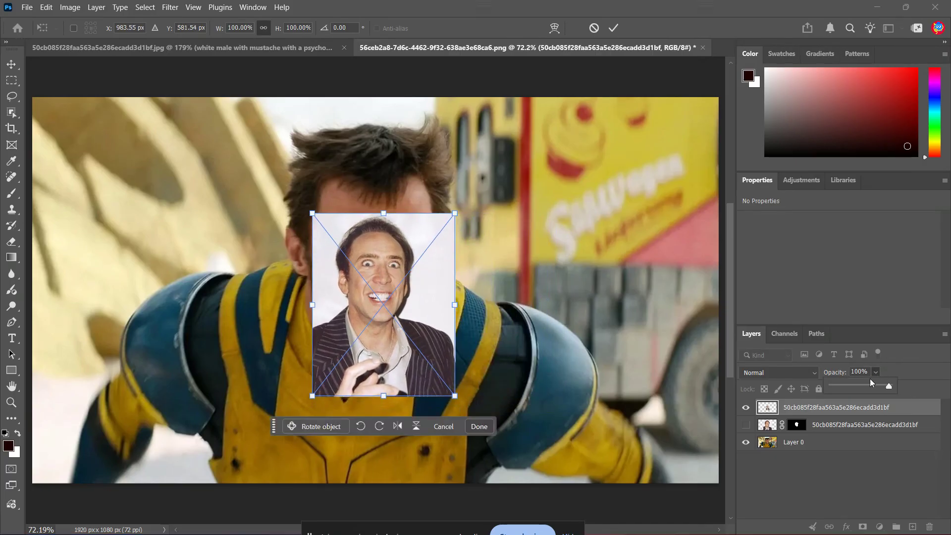
pyautogui.click(862, 384)
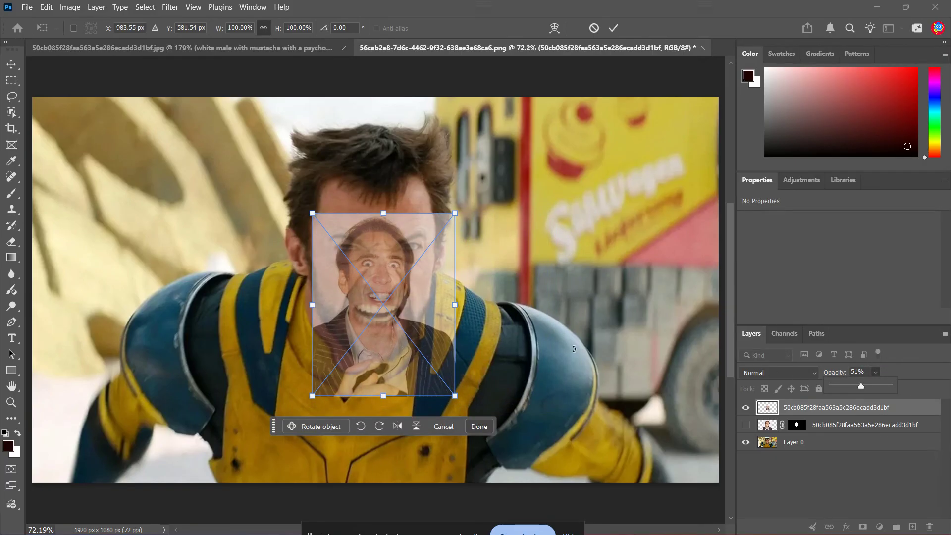
# - Scale the portrait to about 178% wide and 167% high, align its face with the one beneath, and restore opacity to 100%
pyautogui.moveTo(453, 397); pyautogui.dragTo(525, 477)
pyautogui.moveTo(455, 363); pyautogui.dragTo(444, 359)
pyautogui.press('Return')
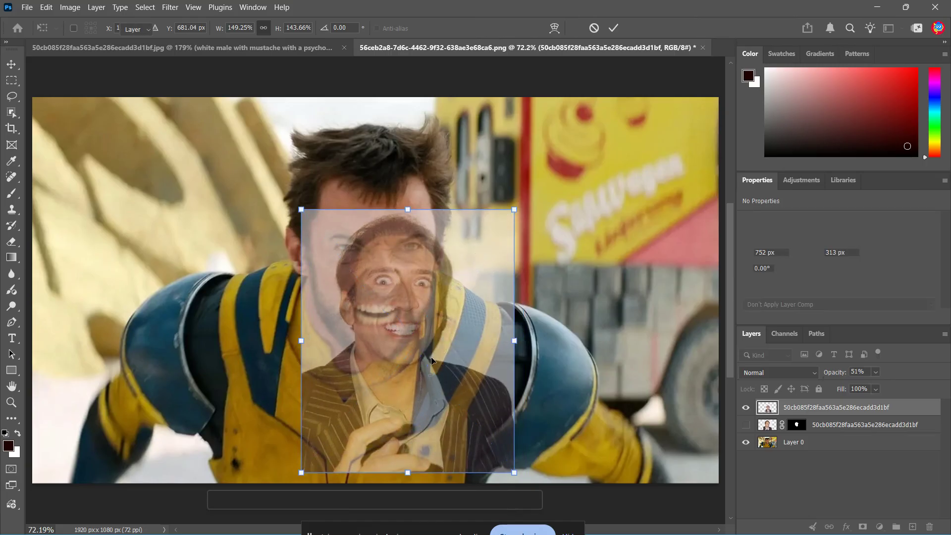
pyautogui.moveTo(417, 324); pyautogui.dragTo(400, 293)
pyautogui.moveTo(487, 447); pyautogui.dragTo(507, 470)
pyautogui.moveTo(436, 373); pyautogui.dragTo(426, 365)
pyautogui.moveTo(380, 181); pyautogui.dragTo(381, 161)
pyautogui.moveTo(497, 314); pyautogui.dragTo(456, 320)
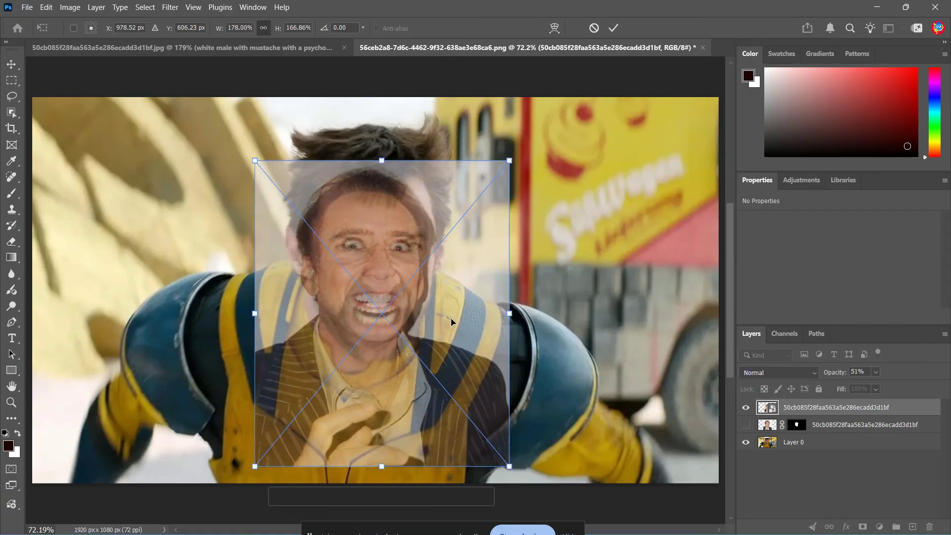
pyautogui.click(876, 373)
pyautogui.moveTo(876, 385); pyautogui.dragTo(925, 389)
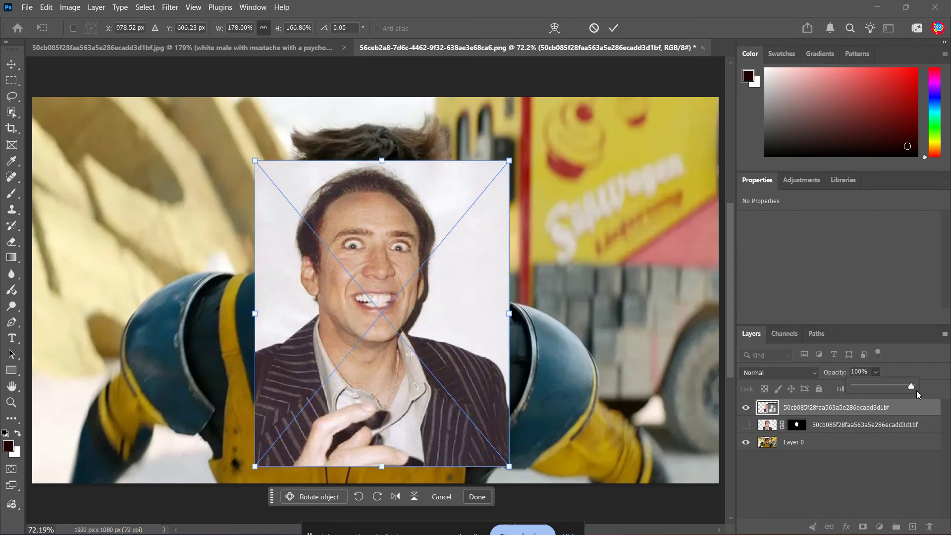
# - Lasso the placed portrait's face from eyebrows to chin and add a layer mask from the selection
pyautogui.click(12, 96)
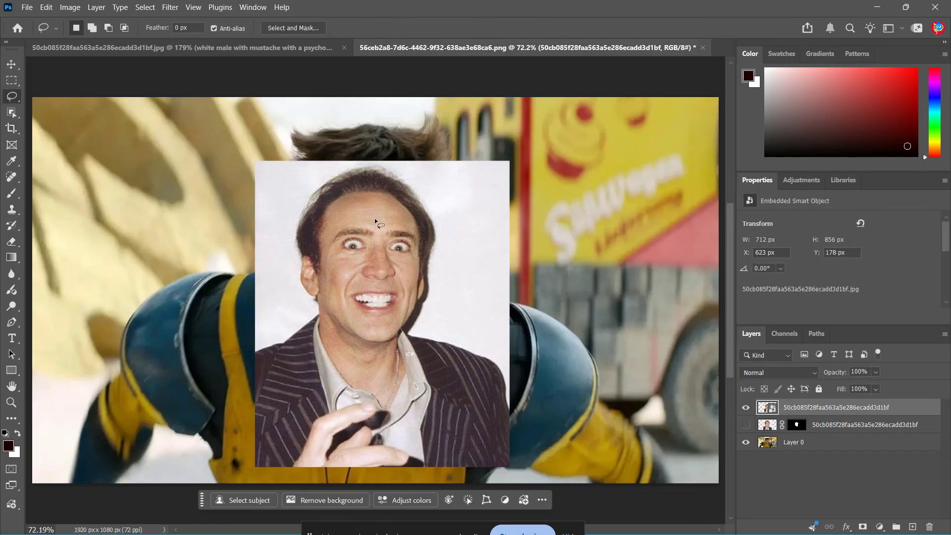
pyautogui.moveTo(375, 219)
pyautogui.mouseDown()
pyautogui.moveTo(327, 241)
pyautogui.moveTo(333, 302)
pyautogui.moveTo(372, 336)
pyautogui.moveTo(396, 329)
pyautogui.moveTo(413, 274)
pyautogui.moveTo(409, 229)
pyautogui.moveTo(376, 219)
pyautogui.mouseUp()
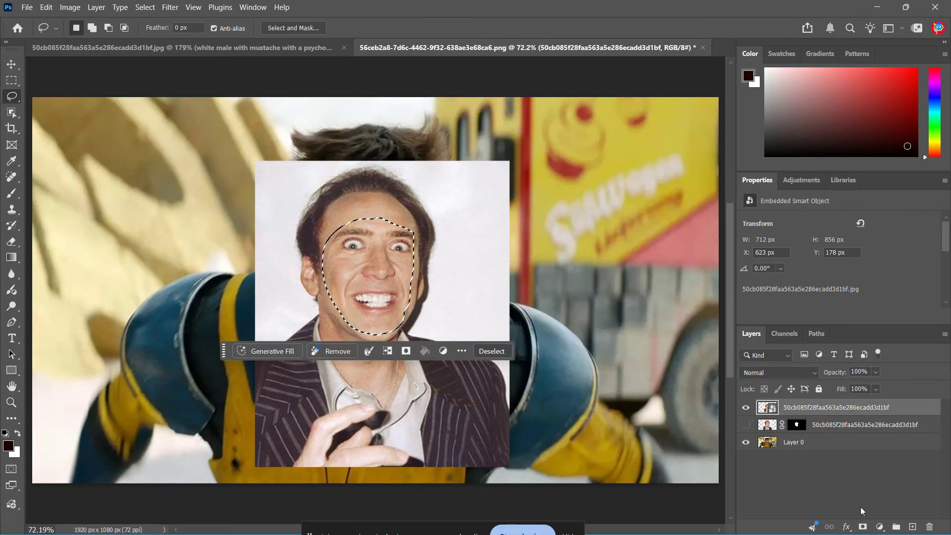
pyautogui.click(862, 527)
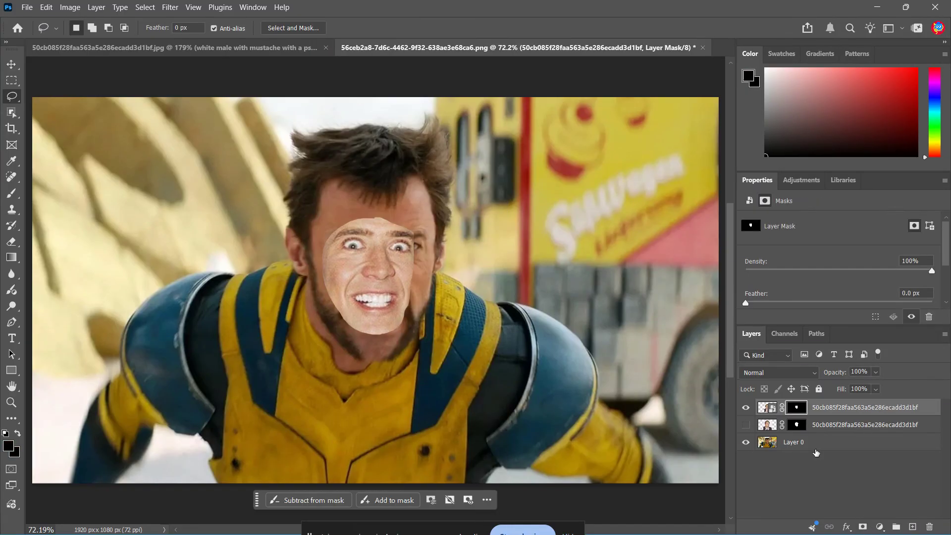
# - Hide the newly masked portrait and delete the face area from Layer 0, using the lower portrait layer's mask as the selection
pyautogui.click(745, 408)
pyautogui.click(837, 426)
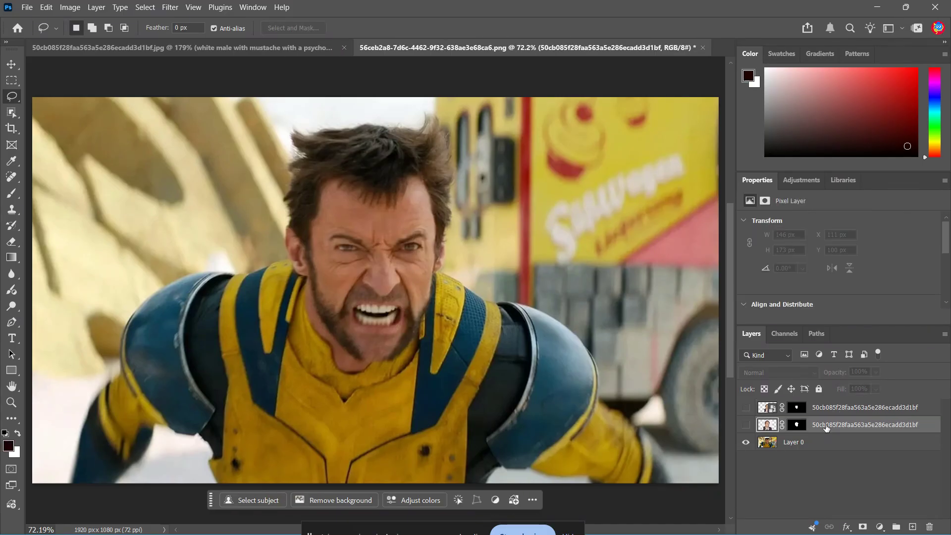
pyautogui.click(746, 425)
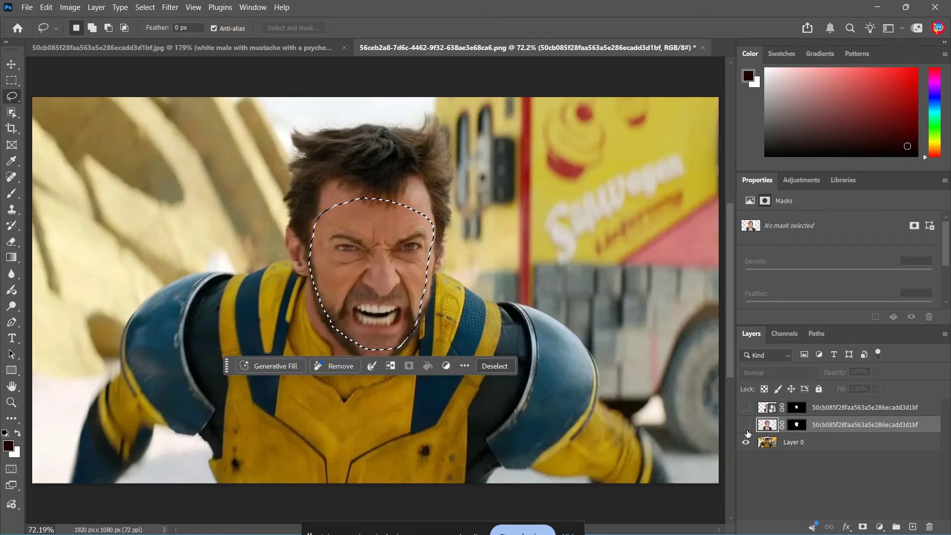
pyautogui.click(812, 445)
pyautogui.press('Delete')
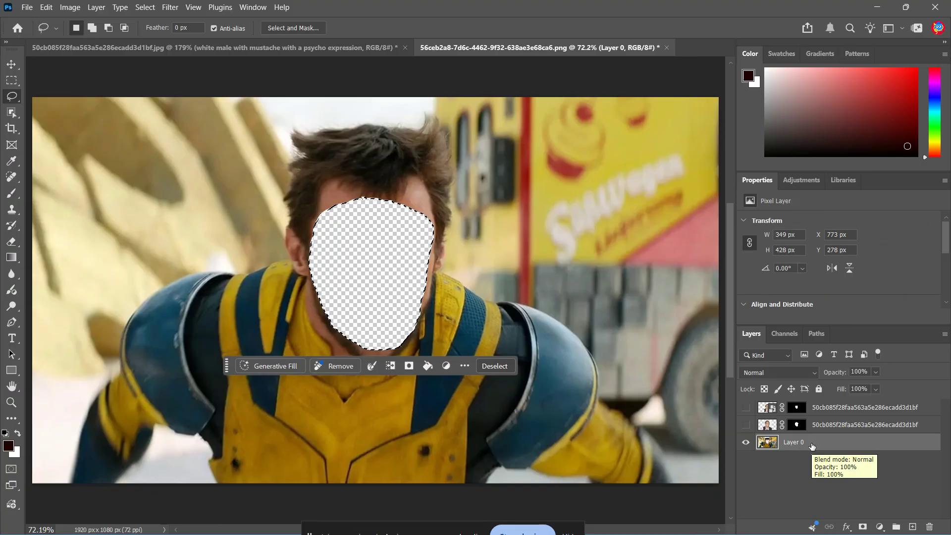
# - Show the lower masked portrait layer in the hole cut out of the suited man's face
pyautogui.click(829, 410)
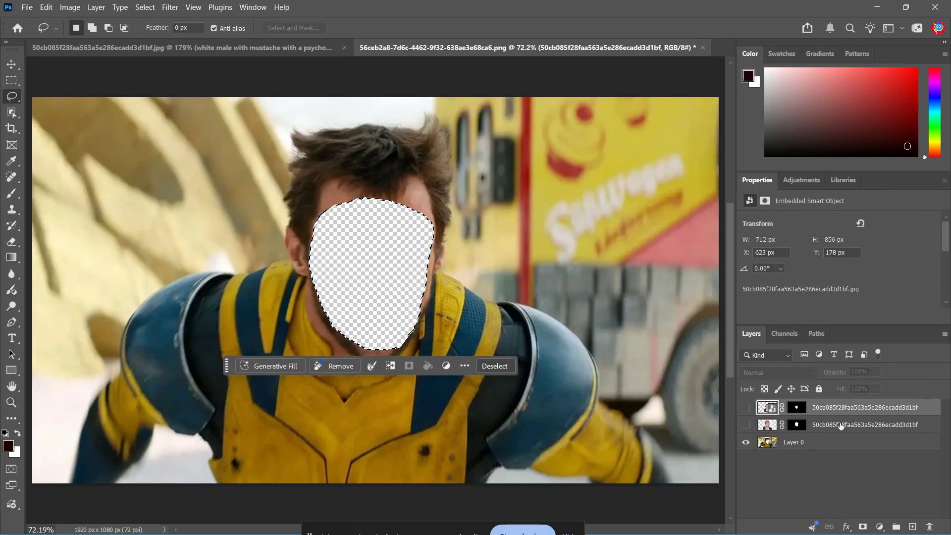
pyautogui.click(746, 425)
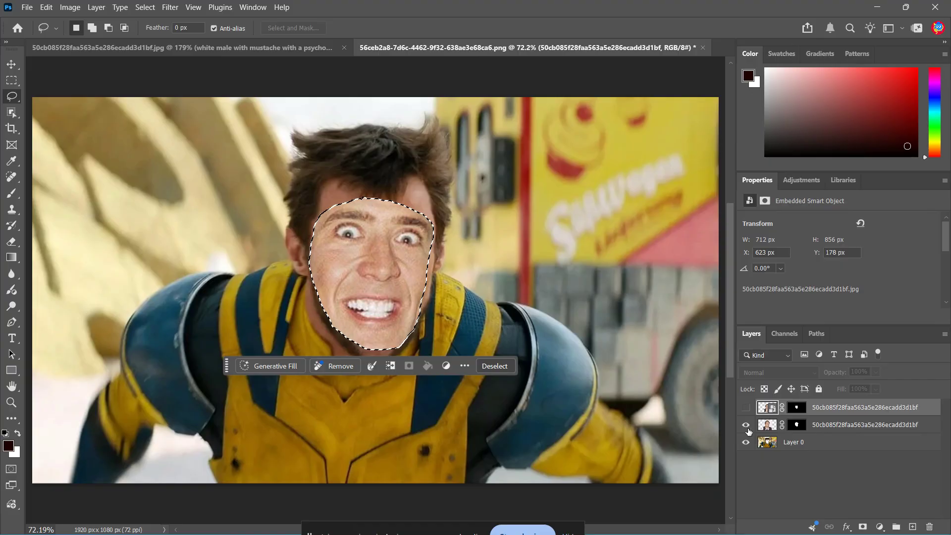
# - Auto-blend the visible masked portrait layer with Layer 0 using Panorama, Seamless Tones and Colors, and Content Aware Fill Transparent Areas
pyautogui.click(830, 428)
pyautogui.click(831, 442)
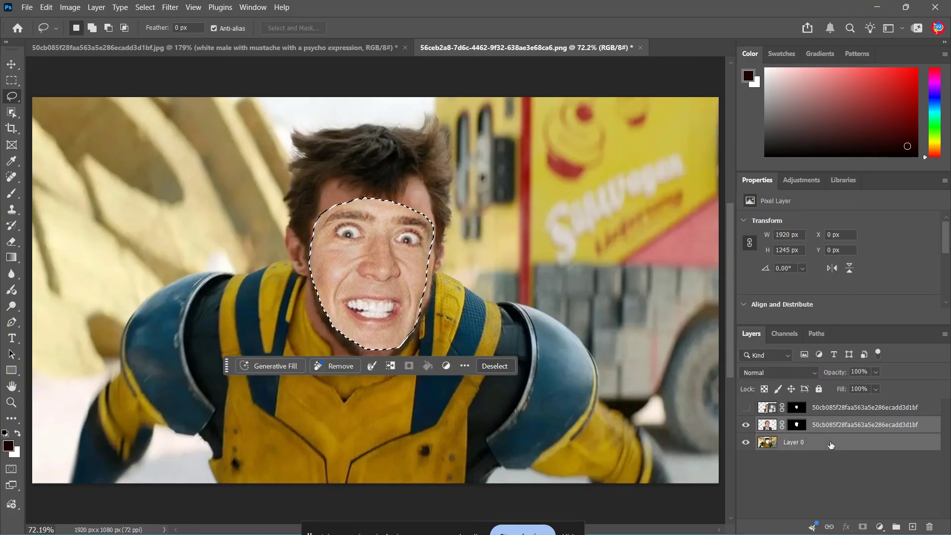
pyautogui.click(46, 7)
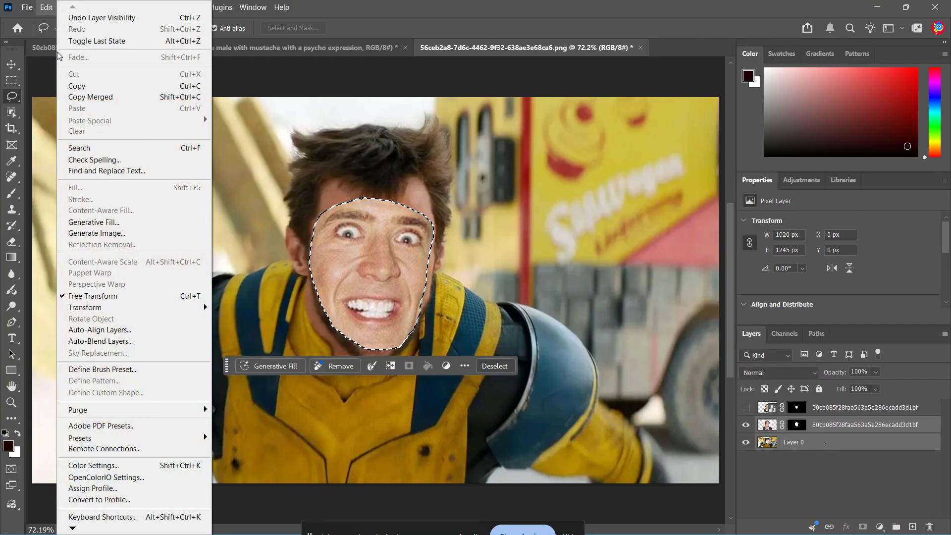
pyautogui.click(147, 342)
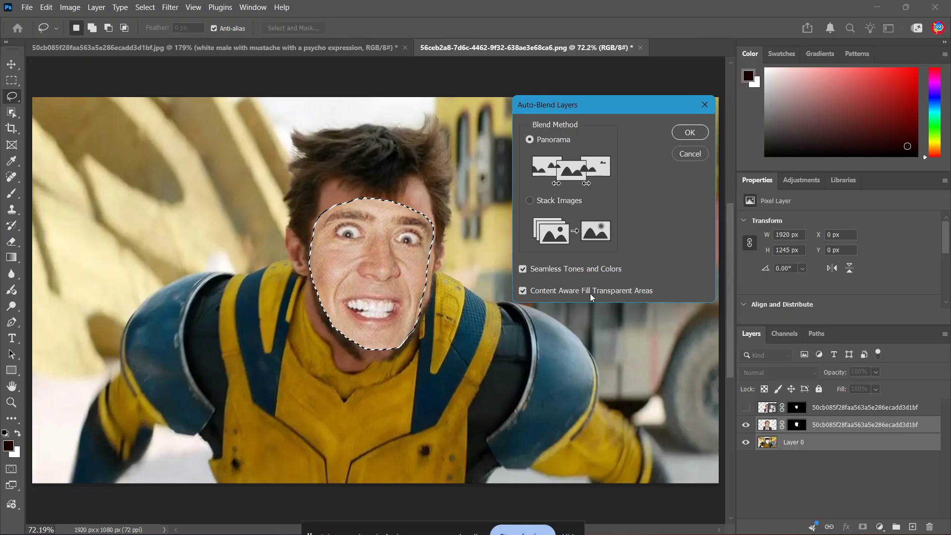
pyautogui.click(691, 135)
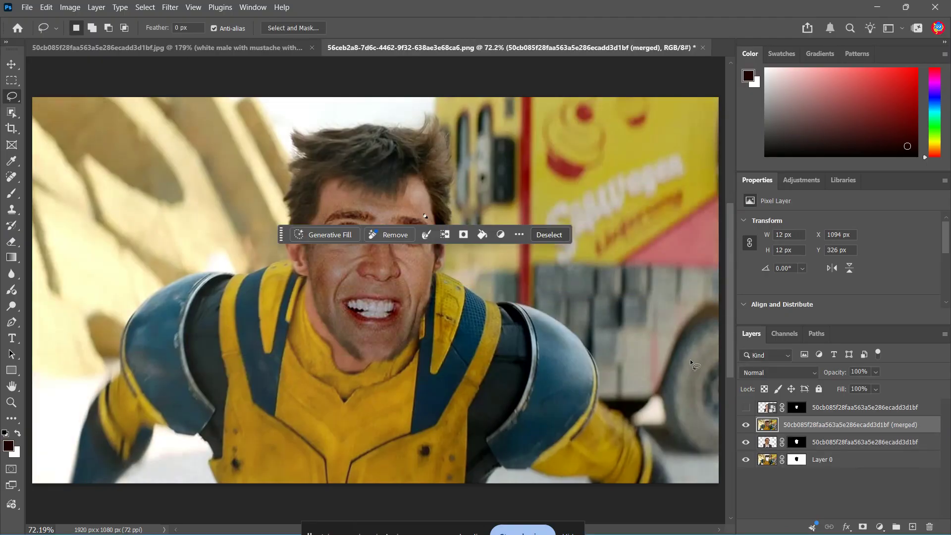
# - Clear the small selection left near the man's eyebrow after blending
pyautogui.press('v')
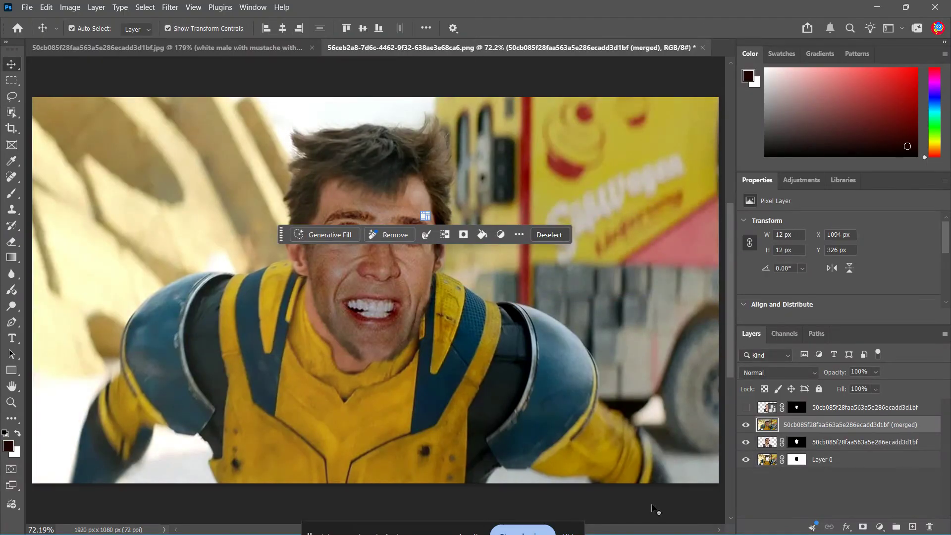
pyautogui.click(652, 508)
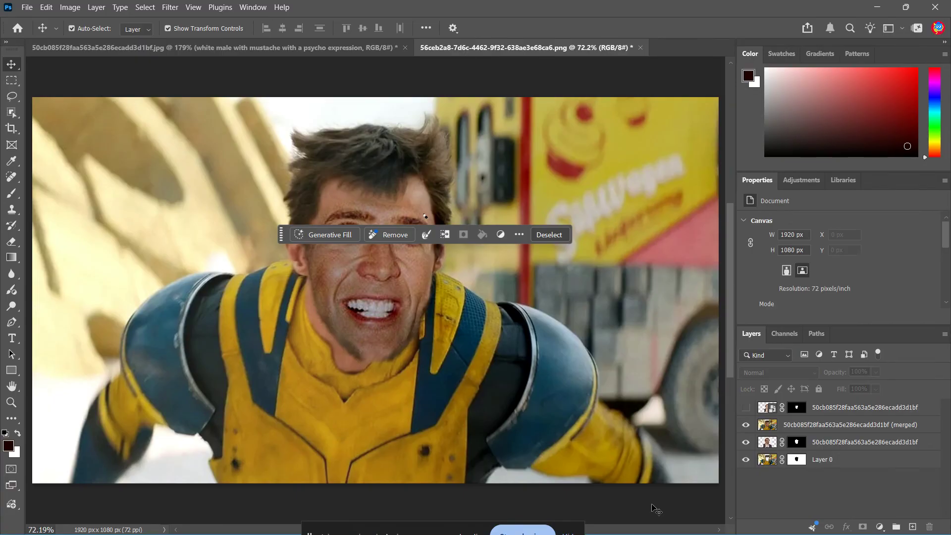
pyautogui.hotkey('ctrl', 'd')
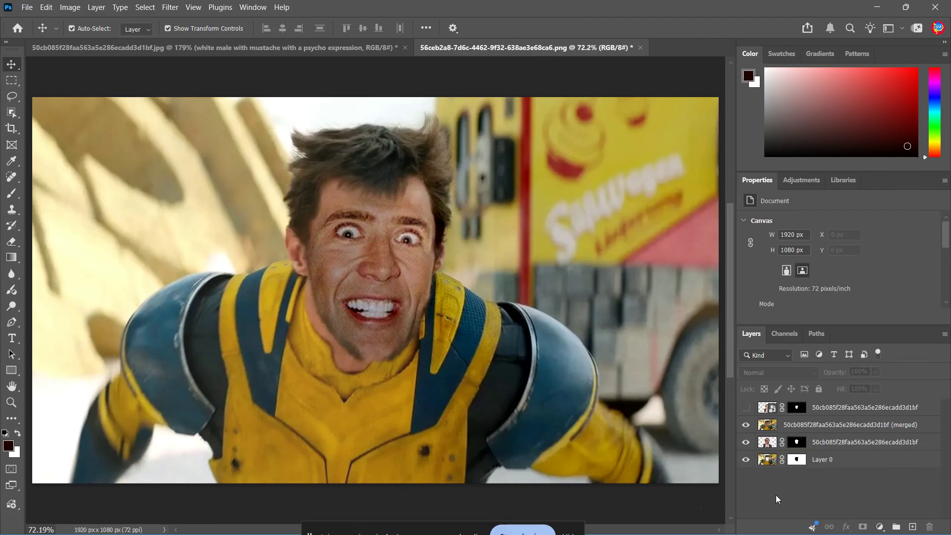
pyautogui.click(429, 174)
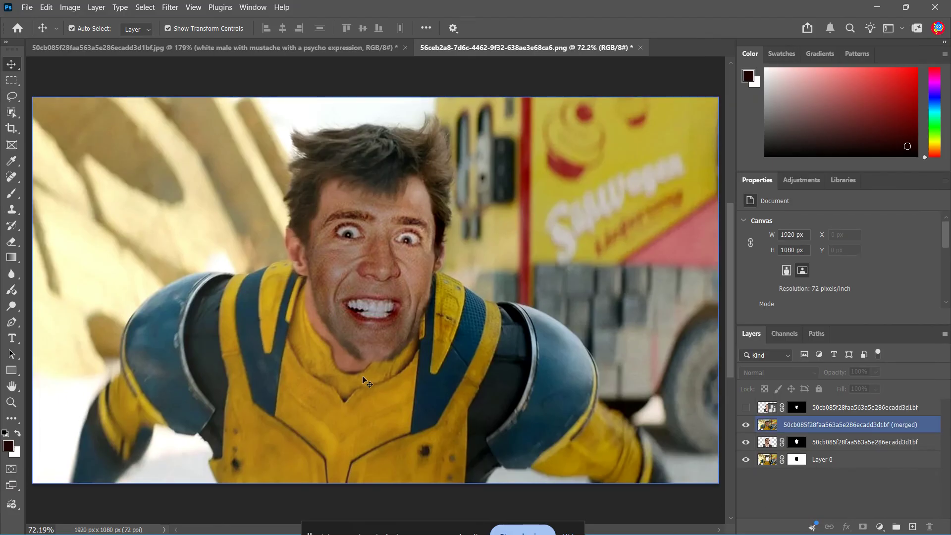
# - Delete the hidden masked portrait layer above the merged layer
pyautogui.click(853, 414)
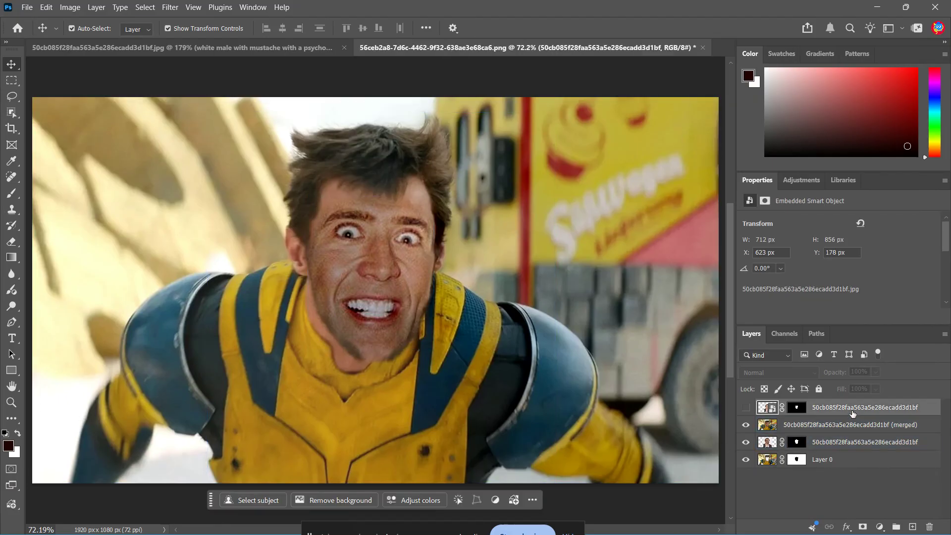
pyautogui.press('Delete')
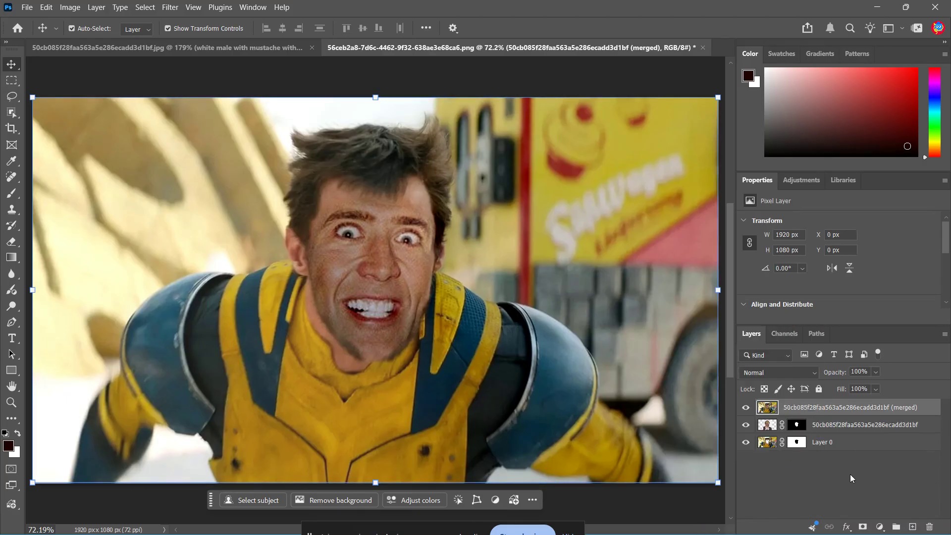
pyautogui.click(836, 477)
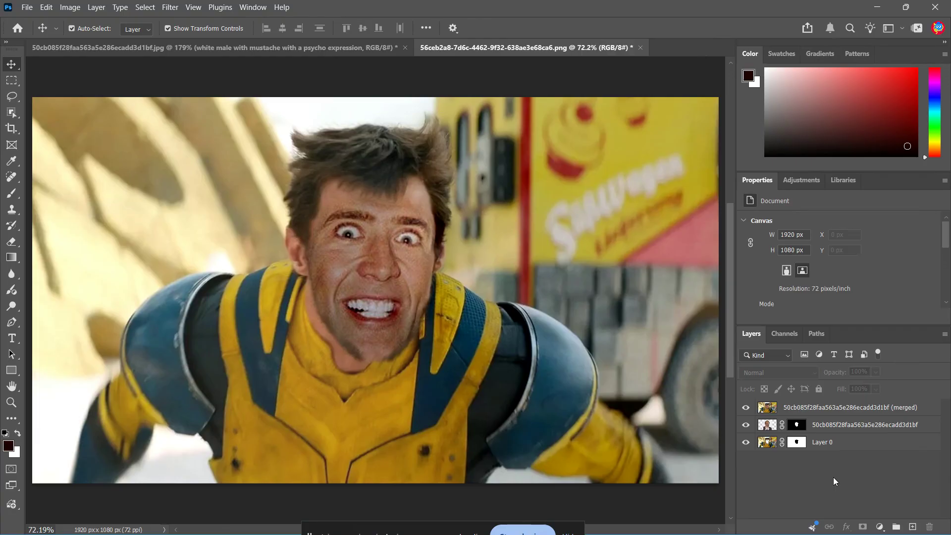
# - Scale the masked portrait layer beneath the merged layer to 99.55% and apply the transform
pyautogui.click(829, 442)
pyautogui.click(795, 408)
pyautogui.click(767, 426)
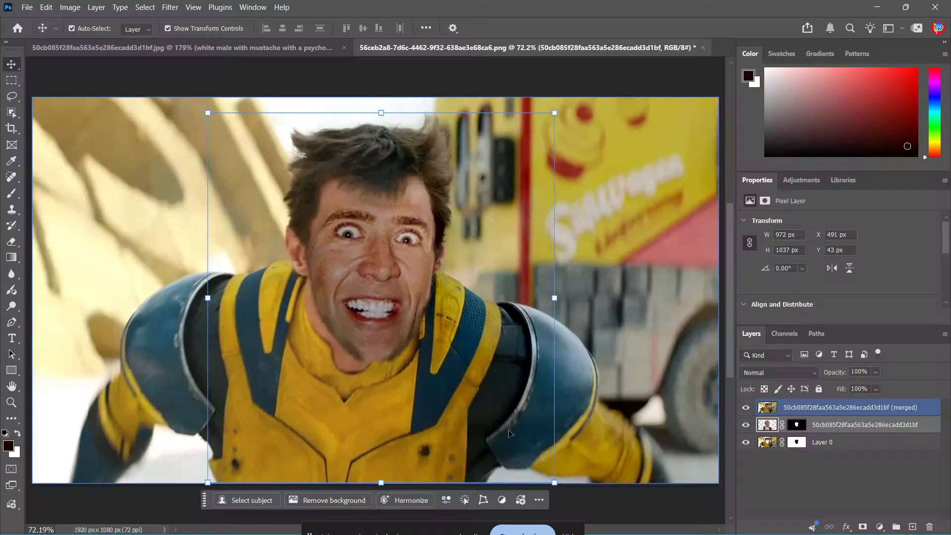
pyautogui.moveTo(555, 483)
pyautogui.mouseDown()
pyautogui.moveTo(529, 453)
pyautogui.moveTo(557, 476)
pyautogui.mouseUp()
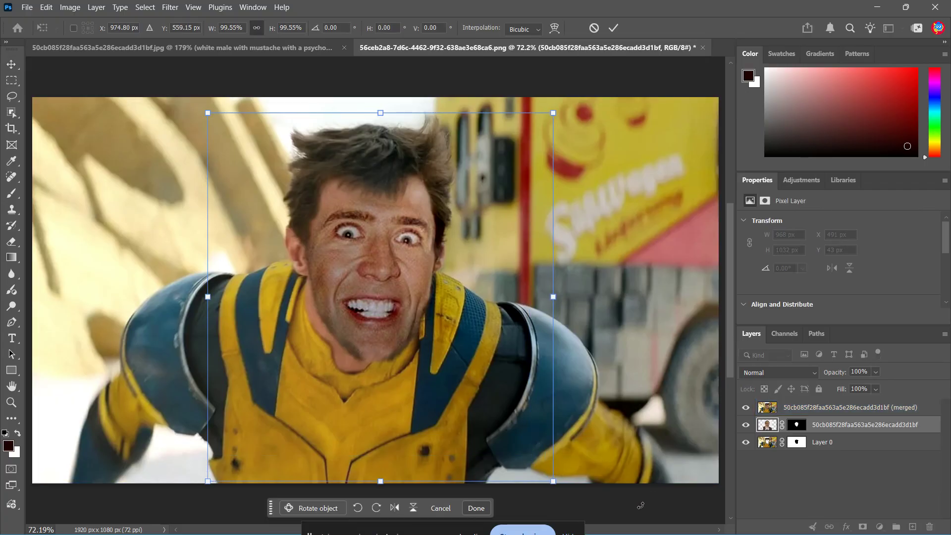
pyautogui.click(860, 495)
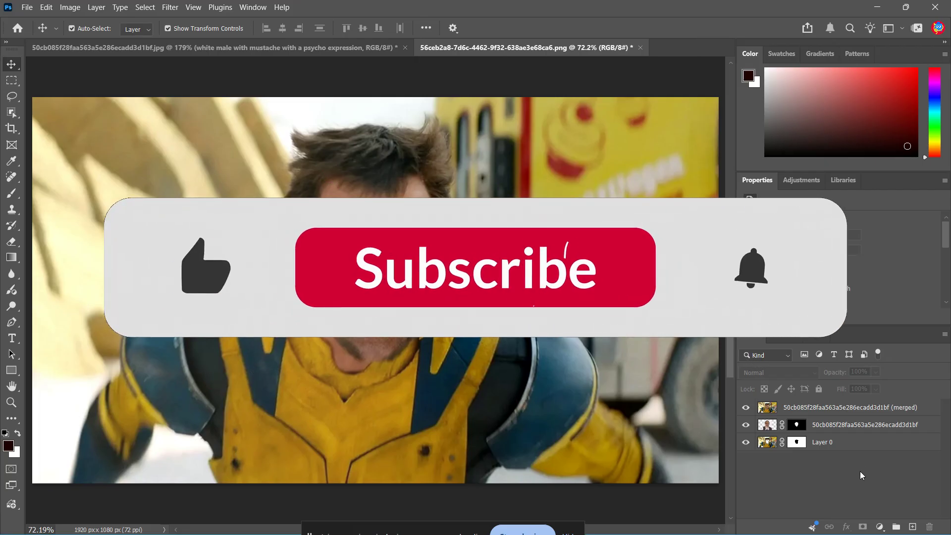
pyautogui.click(861, 437)
pyautogui.click(865, 429)
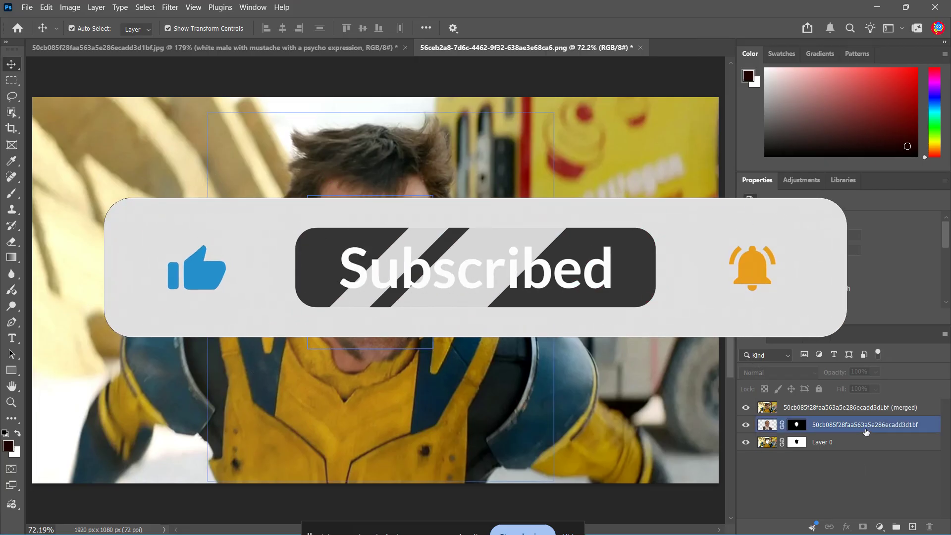